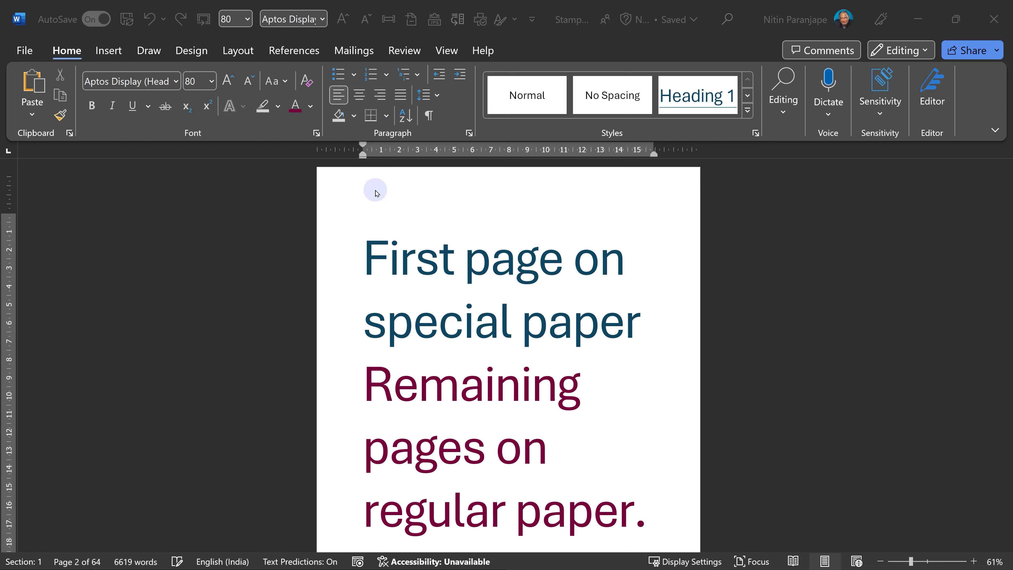
Activate the Word window and bring up the Layout ribbon tab.
{"action": "left_click", "coordinate": [242, 44]}
{"action": "left_click", "coordinate": [242, 45]}
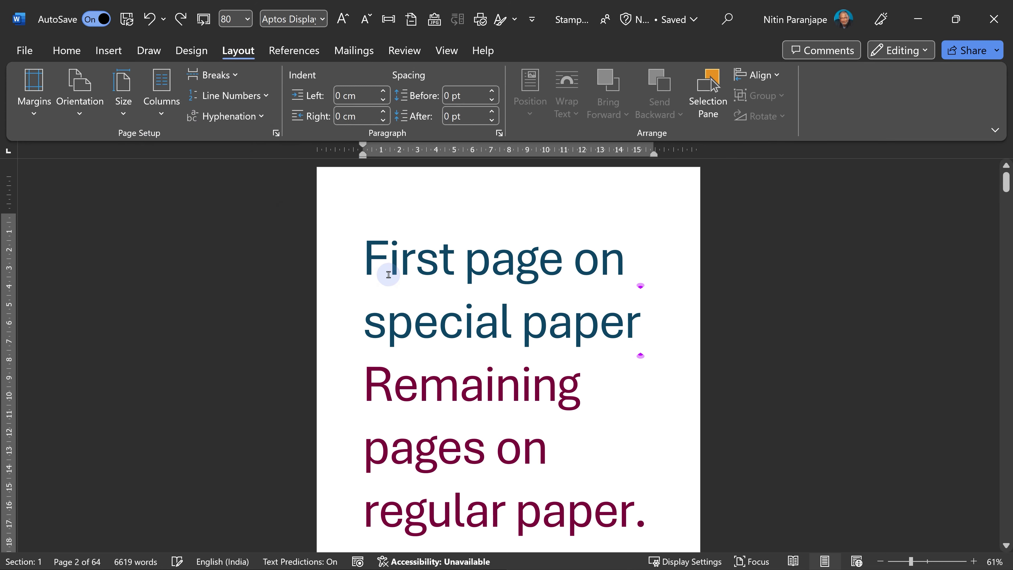
Set the paper source to Tray 1 for the first page and Tray 2 for other pages.
{"action": "double_click", "coordinate": [441, 149]}
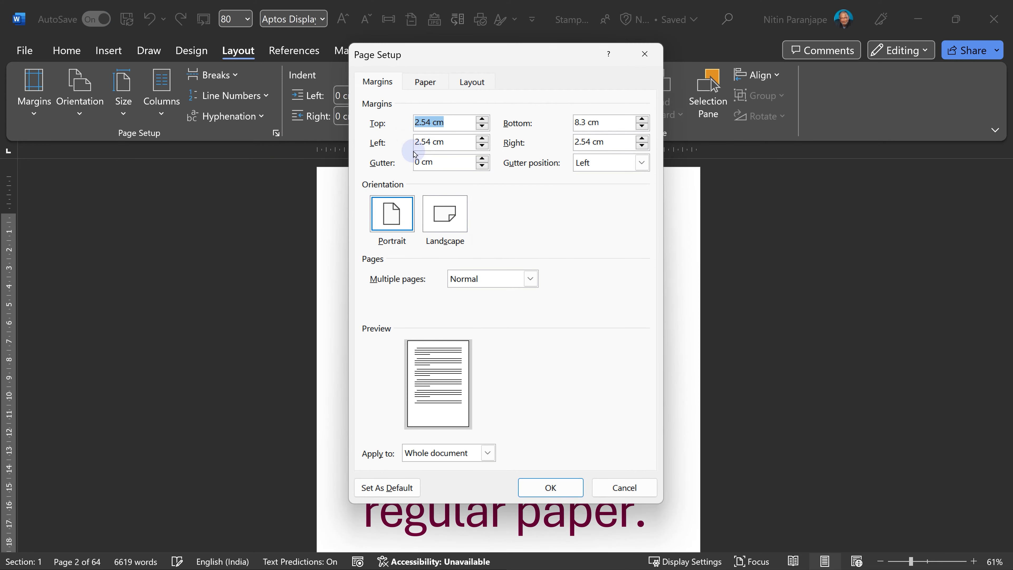
{"action": "left_click", "coordinate": [426, 84]}
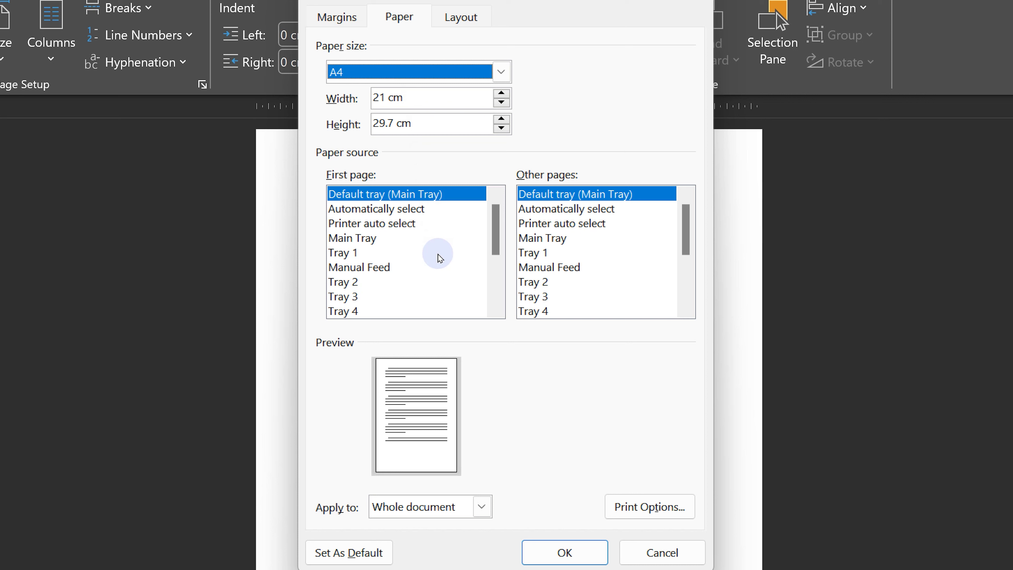
{"action": "left_click", "coordinate": [385, 254]}
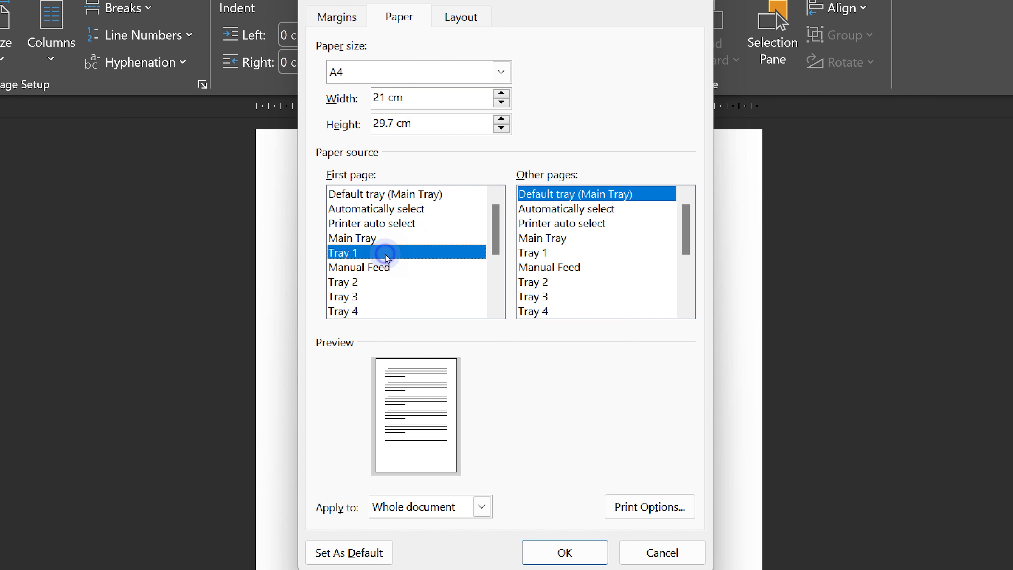
{"action": "left_click", "coordinate": [536, 282]}
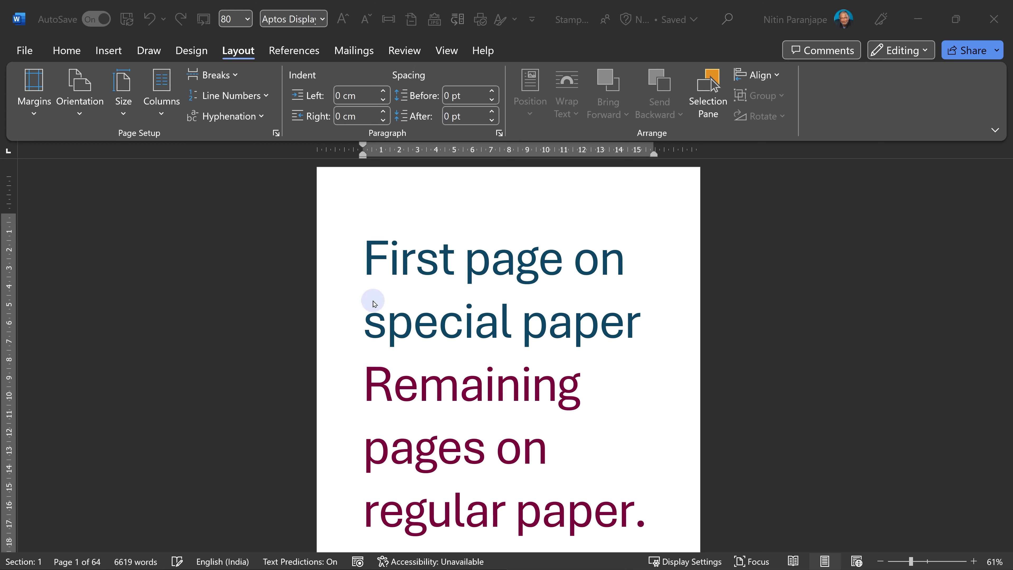
Insert a Next Page section break right after 'special paper'.
{"action": "left_click", "coordinate": [365, 254]}
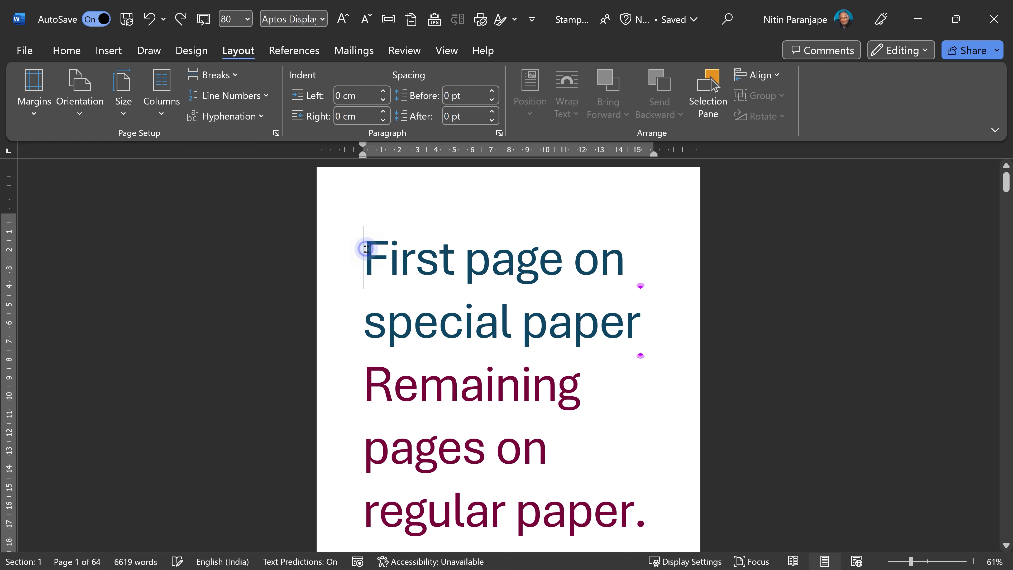
{"action": "key", "text": "Return"}
{"action": "key", "text": "Return"}
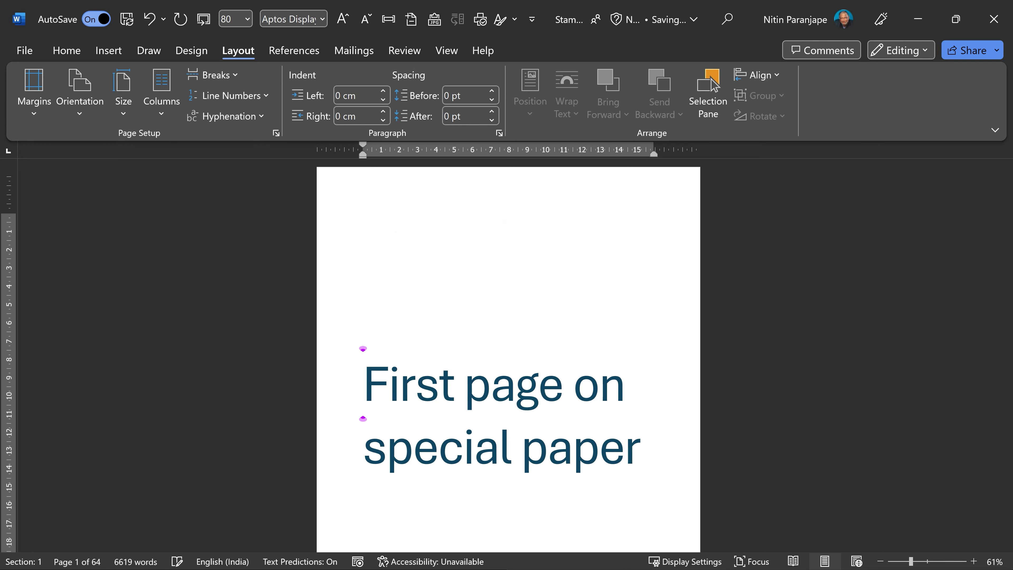
{"action": "key", "text": "ctrl+z"}
{"action": "key", "text": "ctrl+z"}
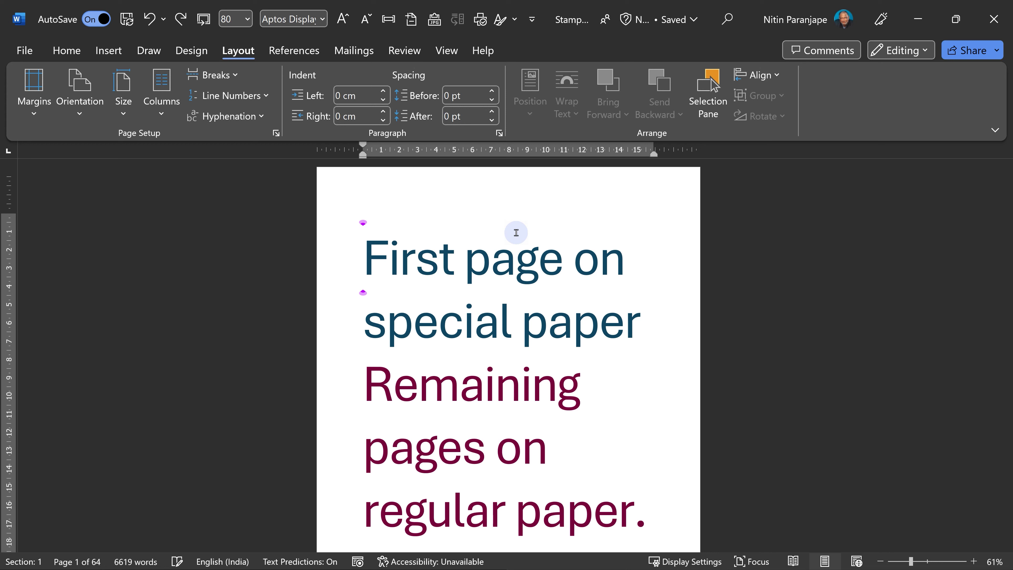
{"action": "left_click", "coordinate": [649, 328]}
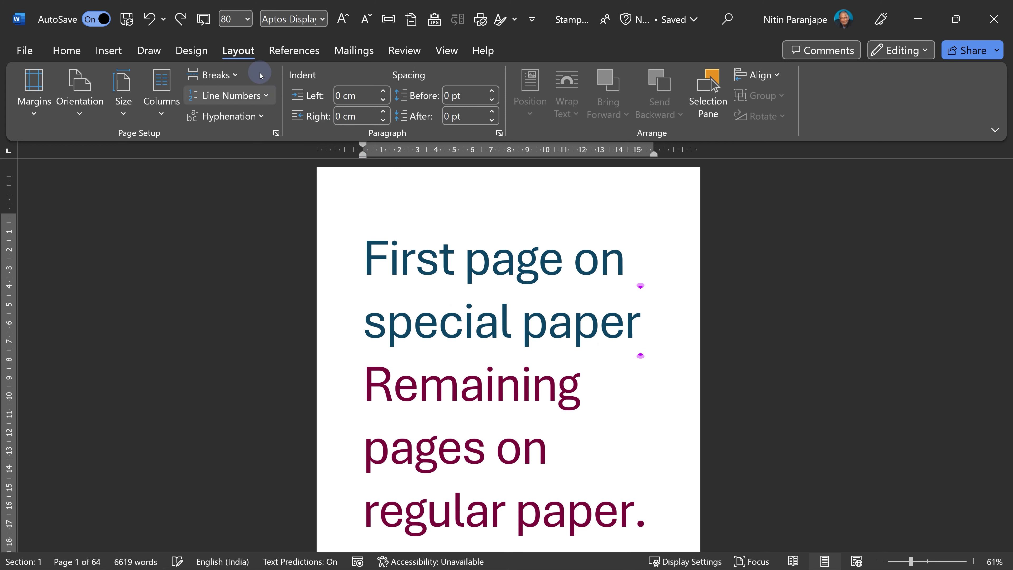
{"action": "left_click", "coordinate": [215, 74]}
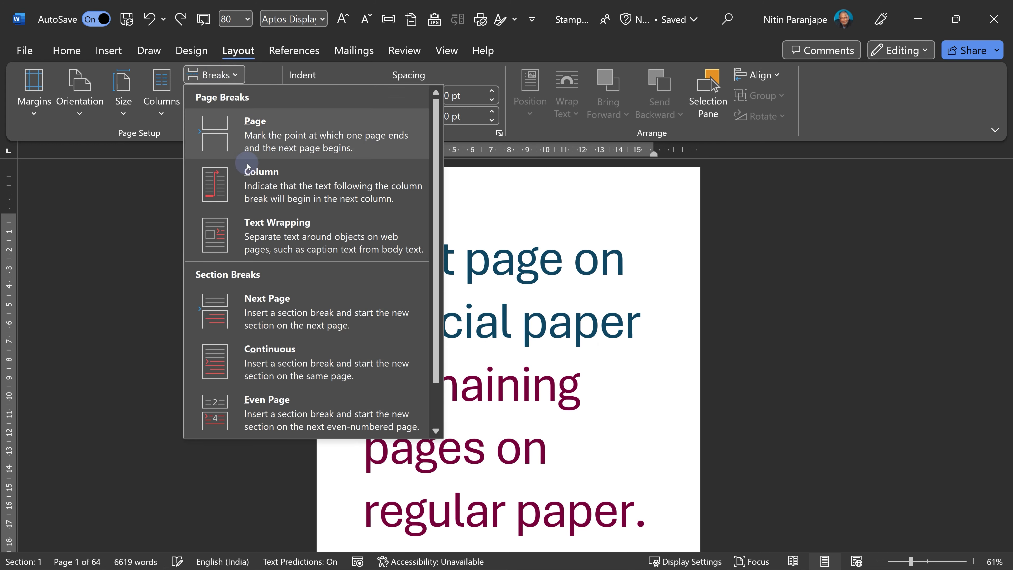
{"action": "left_click", "coordinate": [244, 299]}
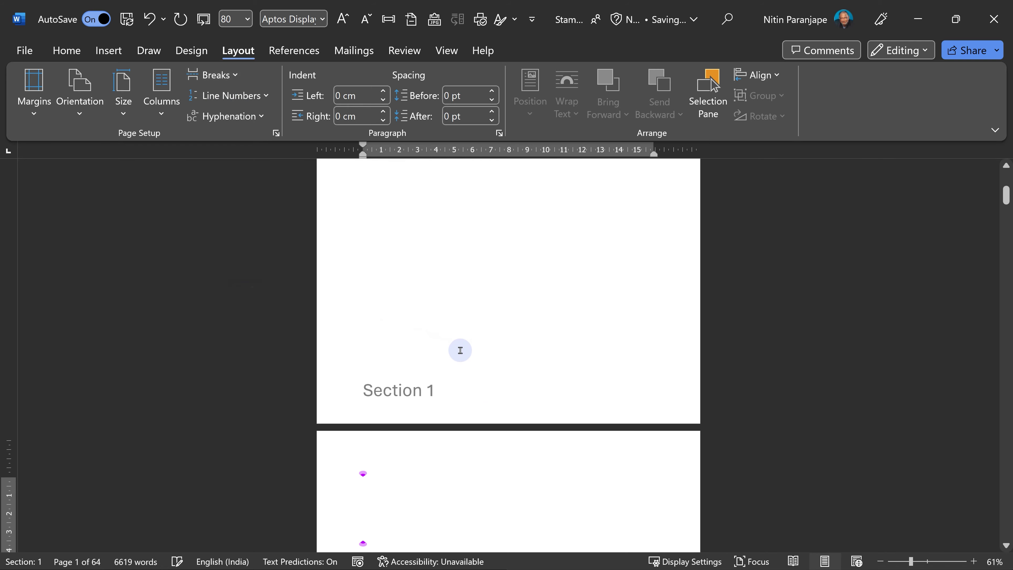
Switch the view to Multiple Pages to see the pages side by side.
{"action": "scroll", "coordinate": [459, 348], "scroll_direction": "down", "scroll_amount": 4}
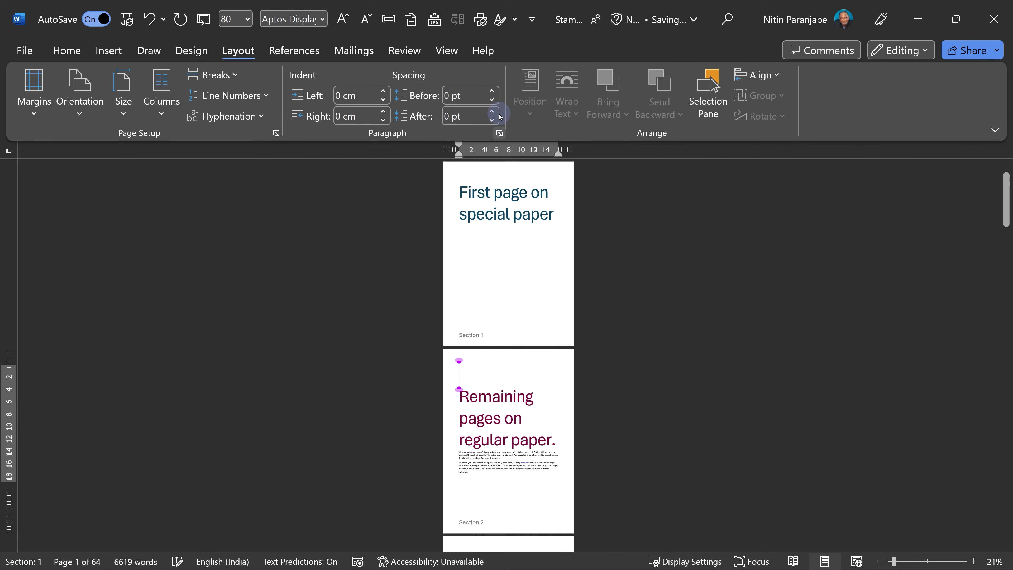
{"action": "left_click", "coordinate": [446, 51]}
{"action": "left_click", "coordinate": [582, 95]}
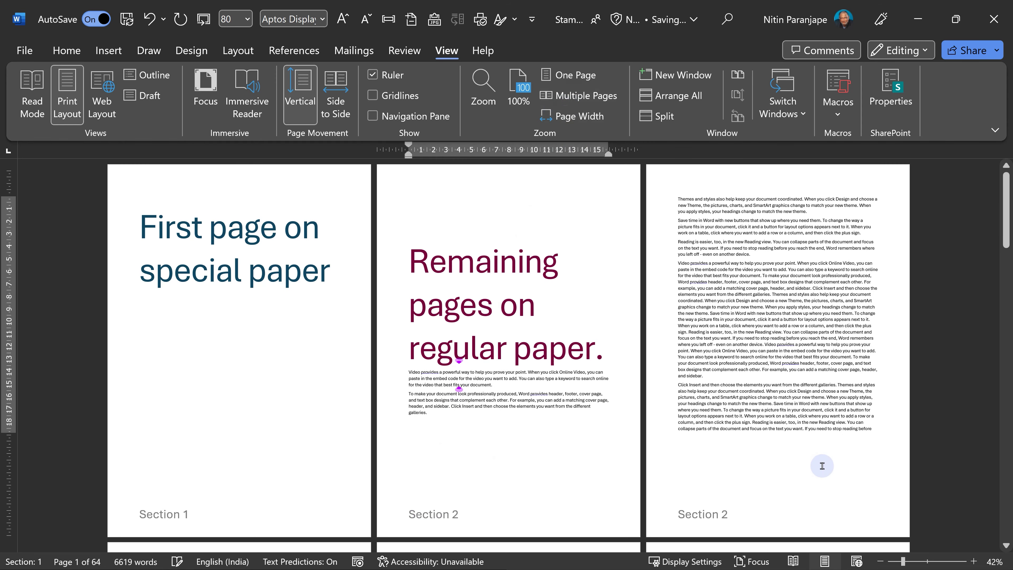
With the cursor on page 1, open Page Setup for Section 1 only.
{"action": "left_click", "coordinate": [214, 331]}
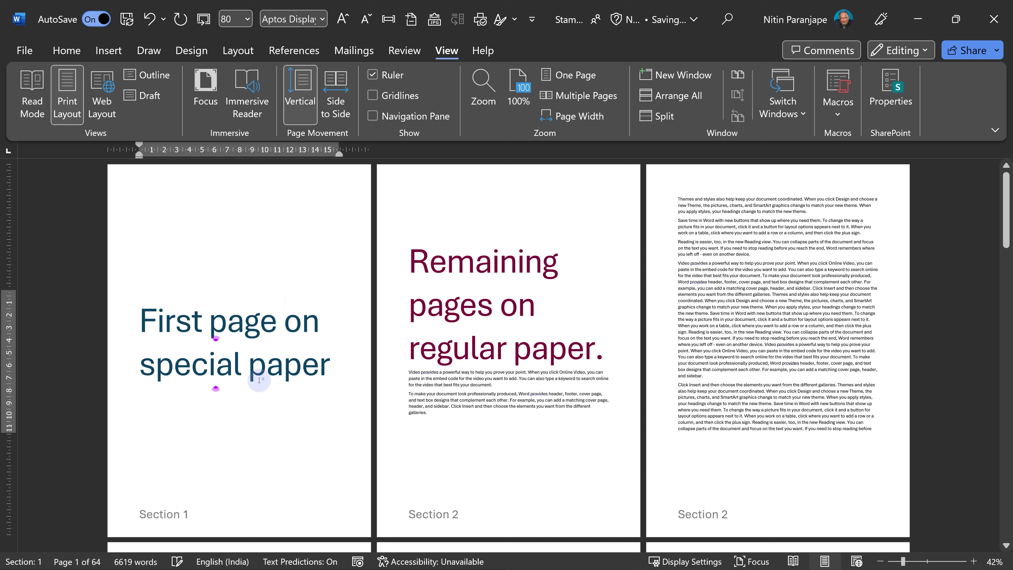
{"action": "left_click", "coordinate": [232, 280]}
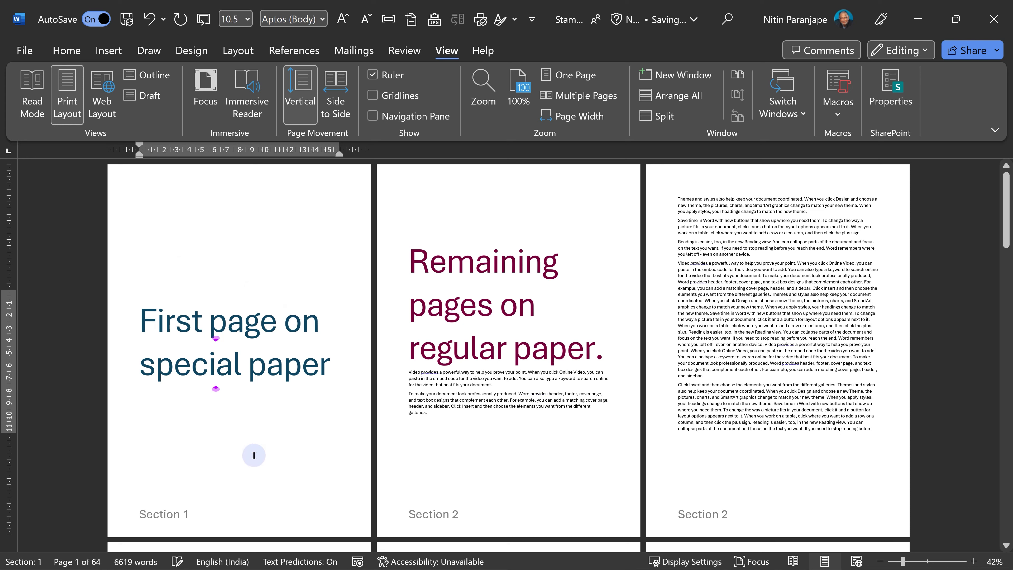
{"action": "double_click", "coordinate": [269, 150]}
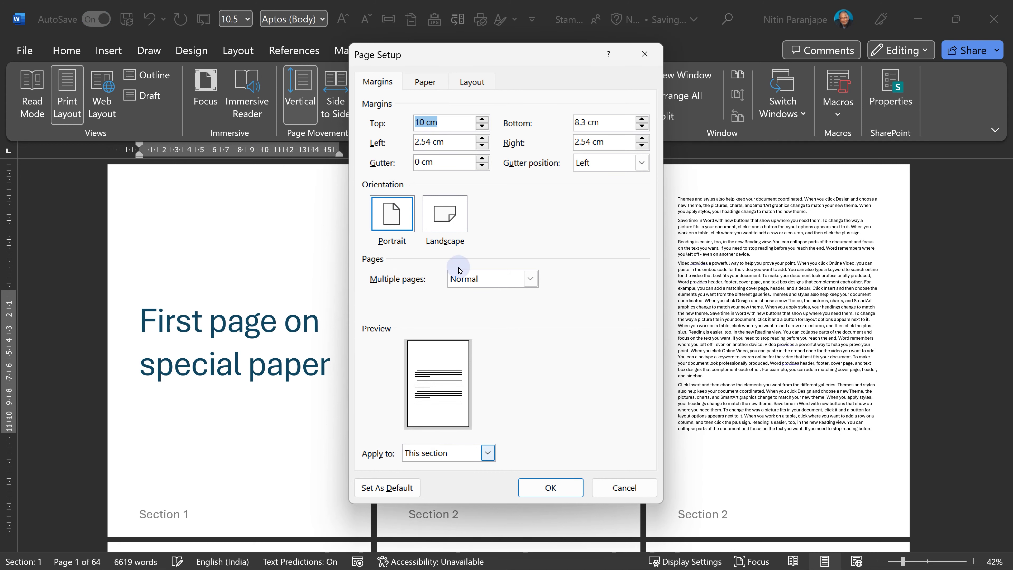
Set Section 1's first page and other pages to print from Tray 1.
{"action": "left_click", "coordinate": [425, 81]}
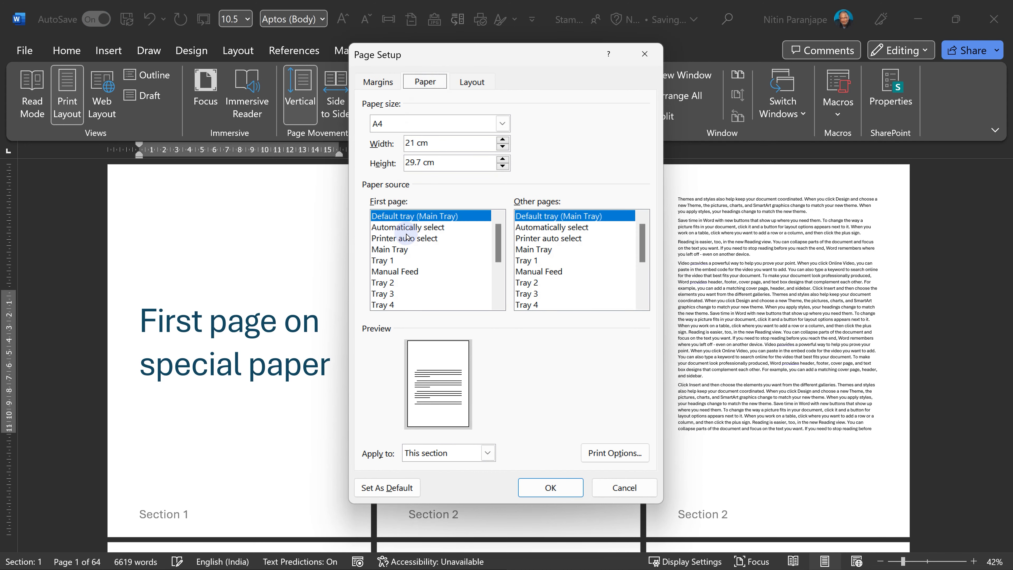
{"action": "left_click", "coordinate": [391, 261]}
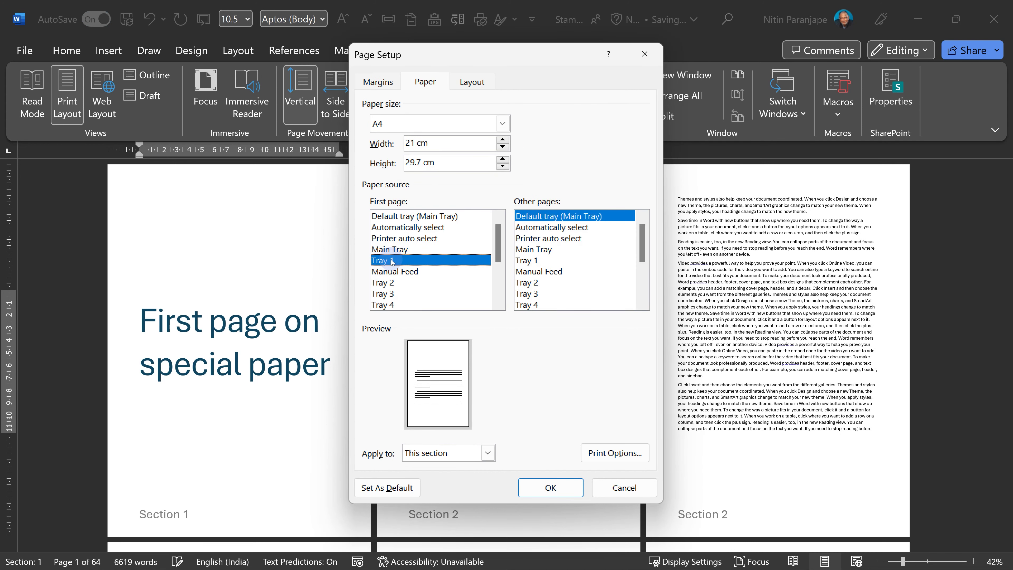
{"action": "left_click", "coordinate": [528, 261]}
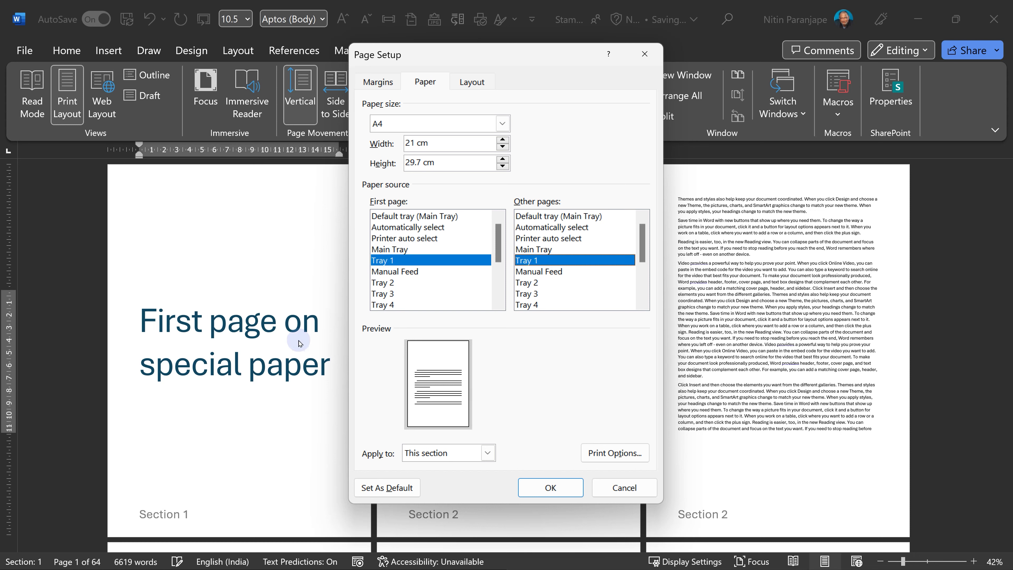
{"action": "left_click", "coordinate": [535, 485]}
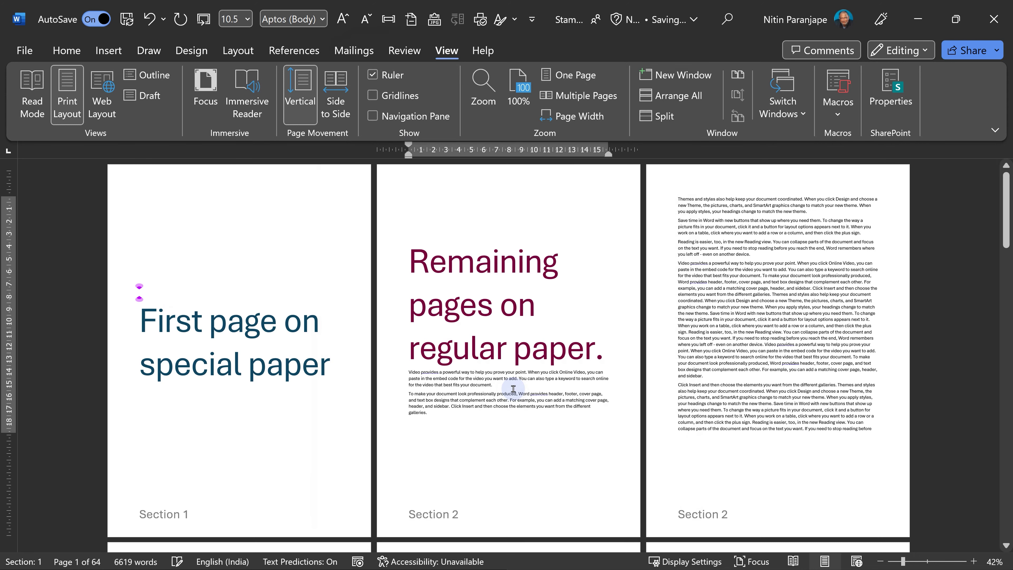
Set Section 2's first page and other pages to print from Tray 2.
{"action": "double_click", "coordinate": [343, 159]}
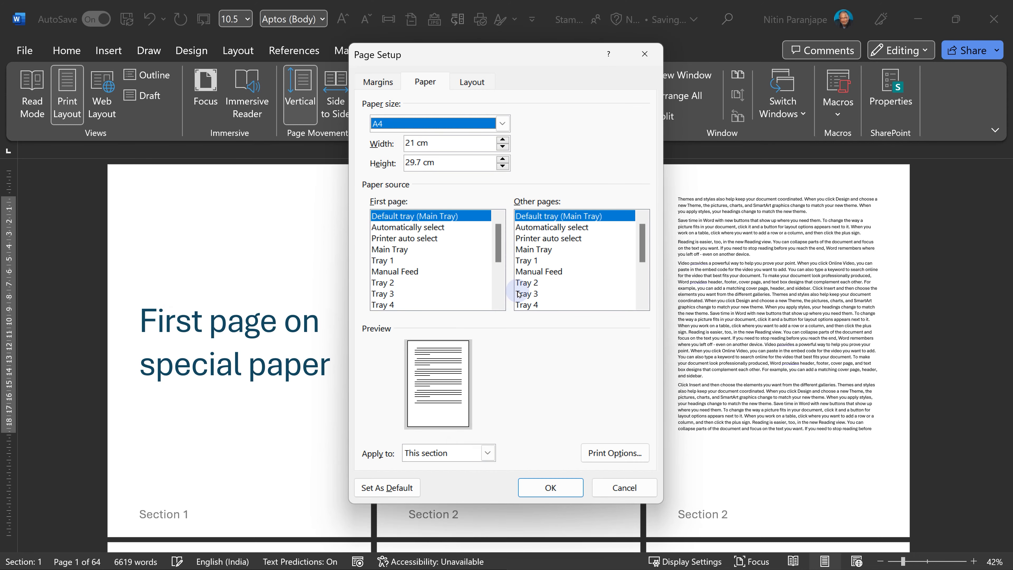
{"action": "left_click", "coordinate": [413, 285]}
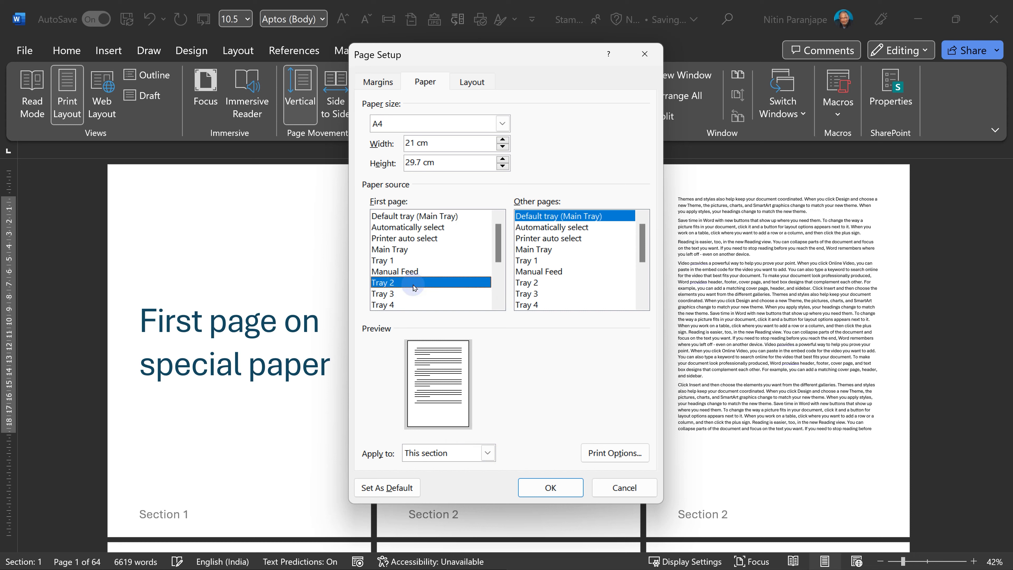
{"action": "left_click", "coordinate": [524, 283]}
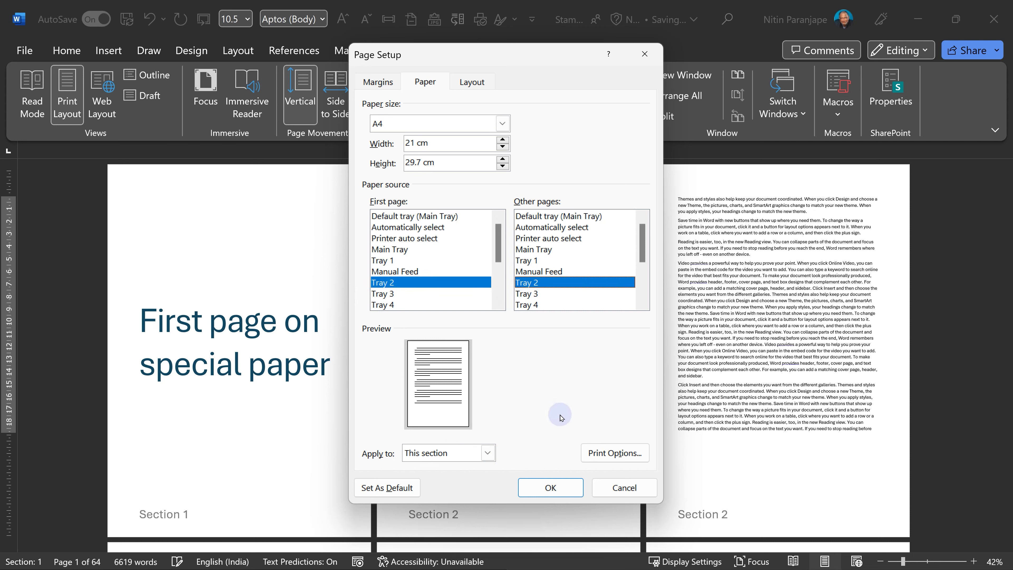
{"action": "left_click", "coordinate": [550, 487]}
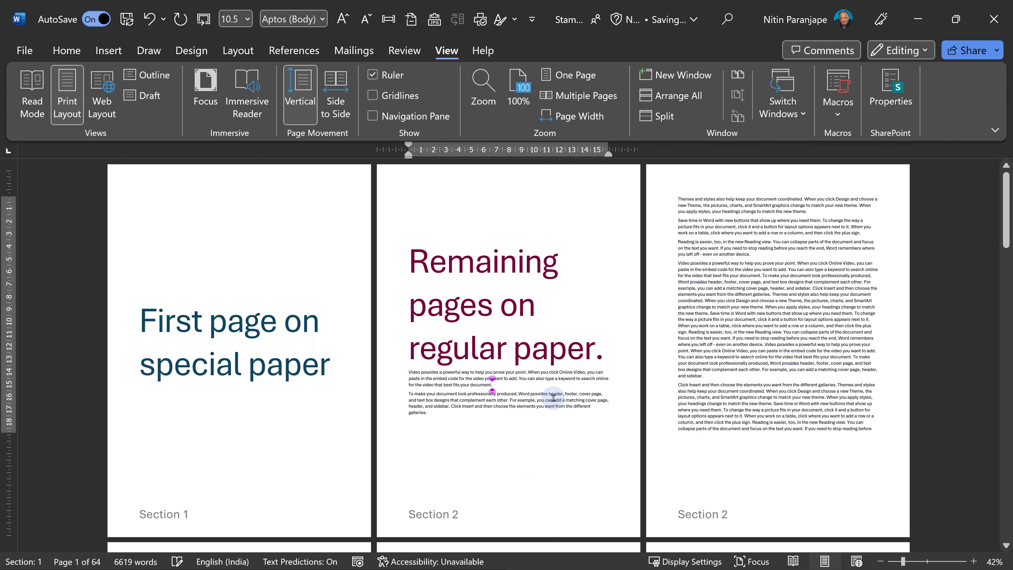
Paste a 'Last page on special paper' page into Section 1 after the first page.
{"action": "left_click", "coordinate": [263, 437]}
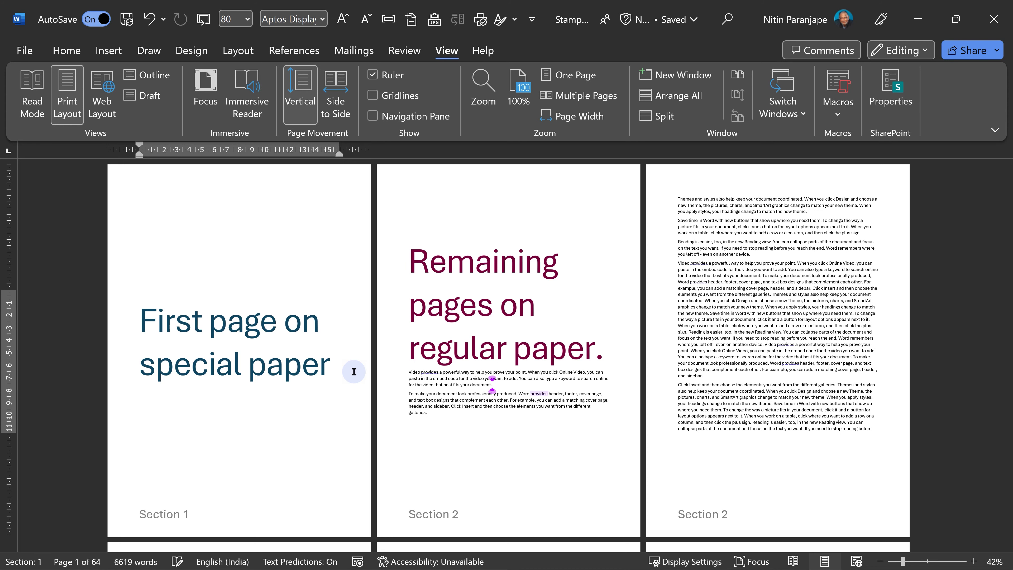
{"action": "type", "text": "Last page on special paper"}
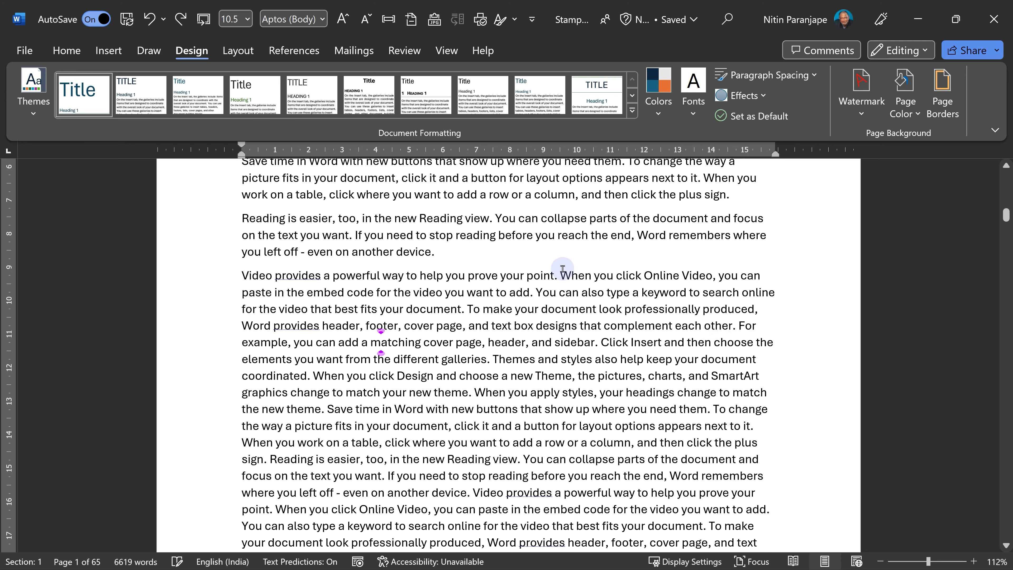
Add continuous line numbering, applied from this point forward.
{"action": "double_click", "coordinate": [483, 147]}
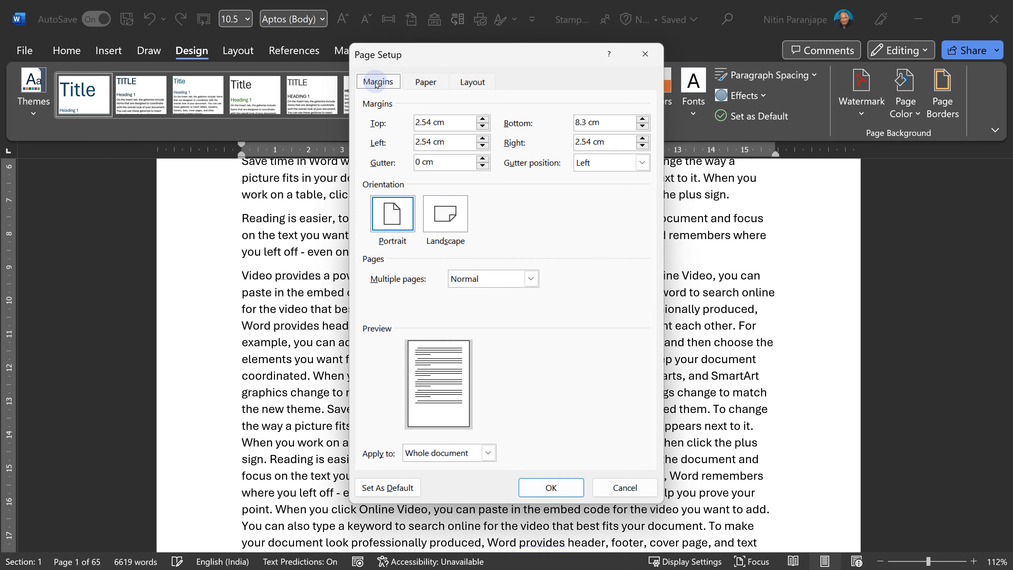
{"action": "left_click", "coordinate": [425, 81]}
{"action": "left_click", "coordinate": [453, 84]}
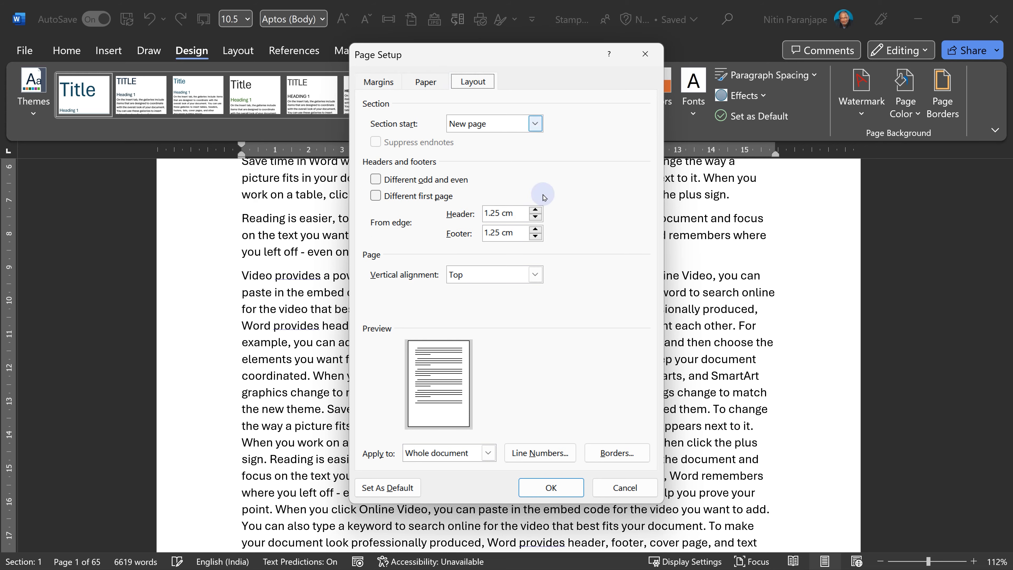
{"action": "key", "text": "alt+y"}
{"action": "key", "text": "Down"}
{"action": "left_click", "coordinate": [530, 455]}
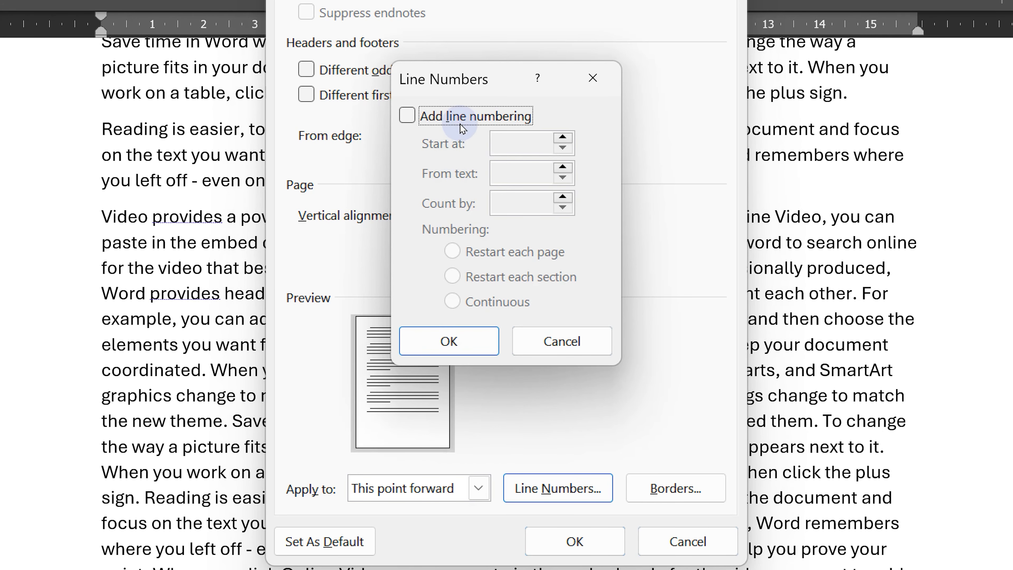
{"action": "left_click", "coordinate": [408, 115]}
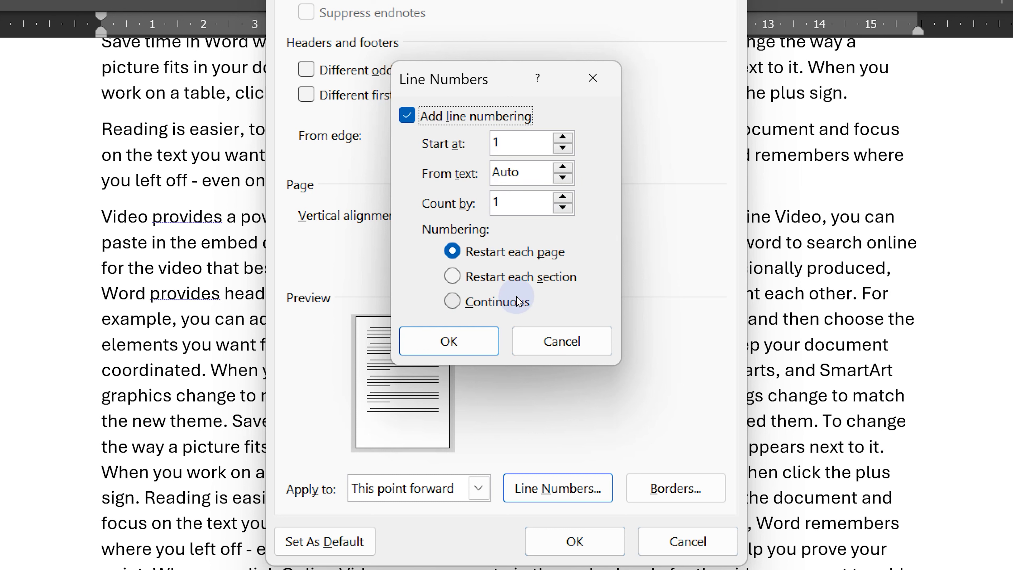
{"action": "left_click", "coordinate": [507, 308]}
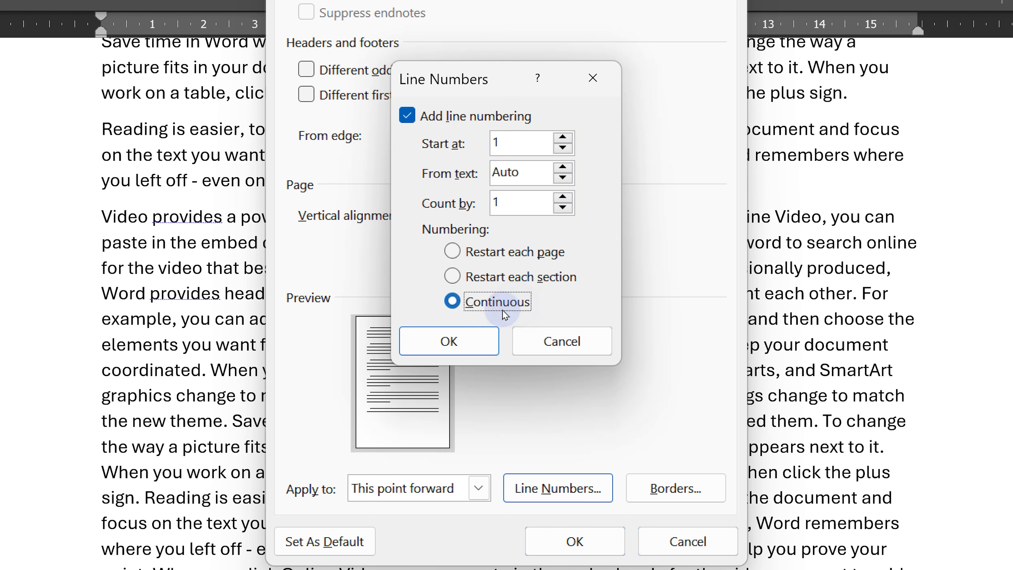
{"action": "left_click", "coordinate": [447, 340]}
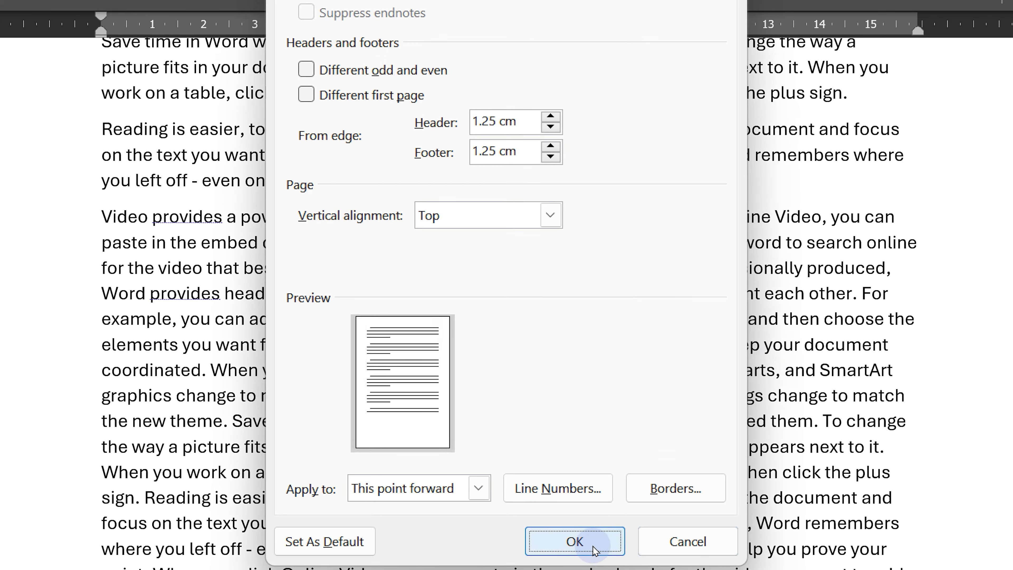
{"action": "left_click", "coordinate": [593, 548]}
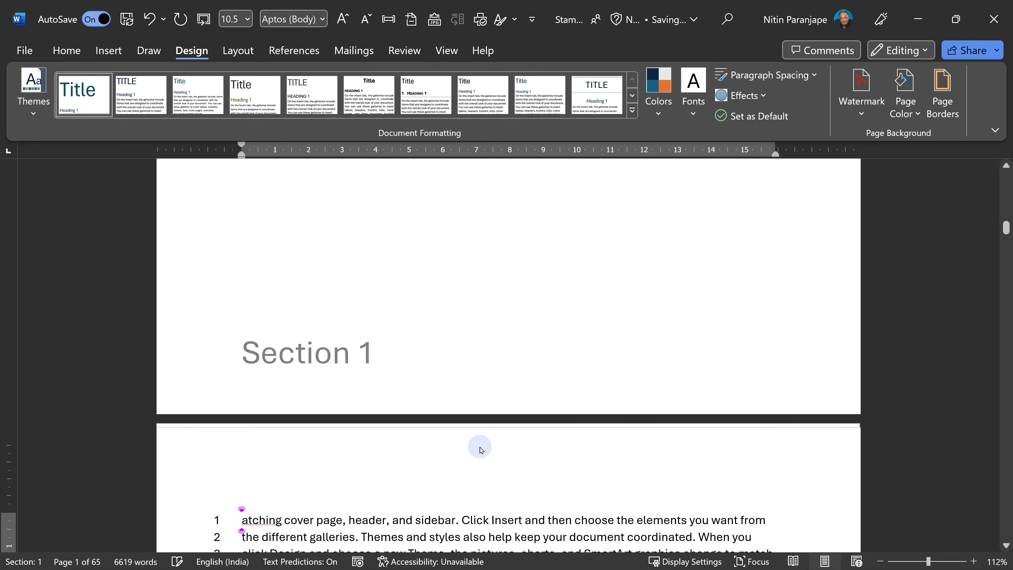
{"action": "scroll", "coordinate": [479, 446], "scroll_direction": "down", "scroll_amount": 10}
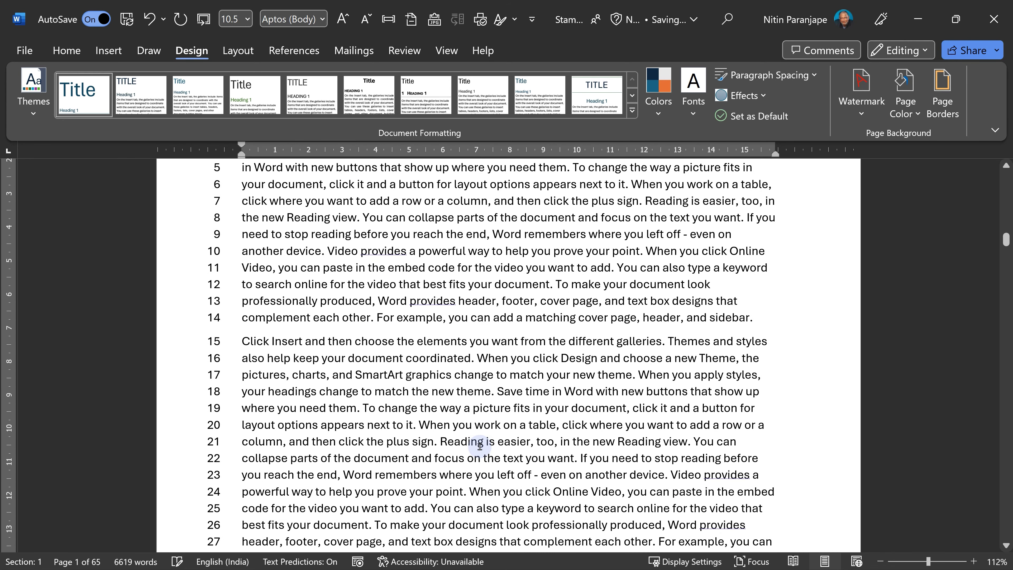
{"action": "scroll", "coordinate": [480, 446], "scroll_direction": "down", "scroll_amount": 20}
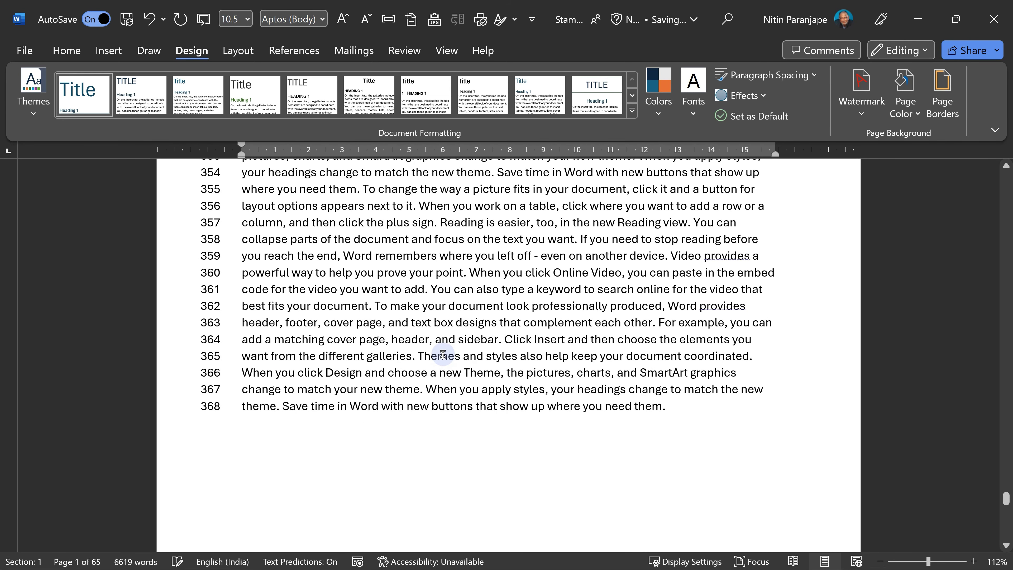